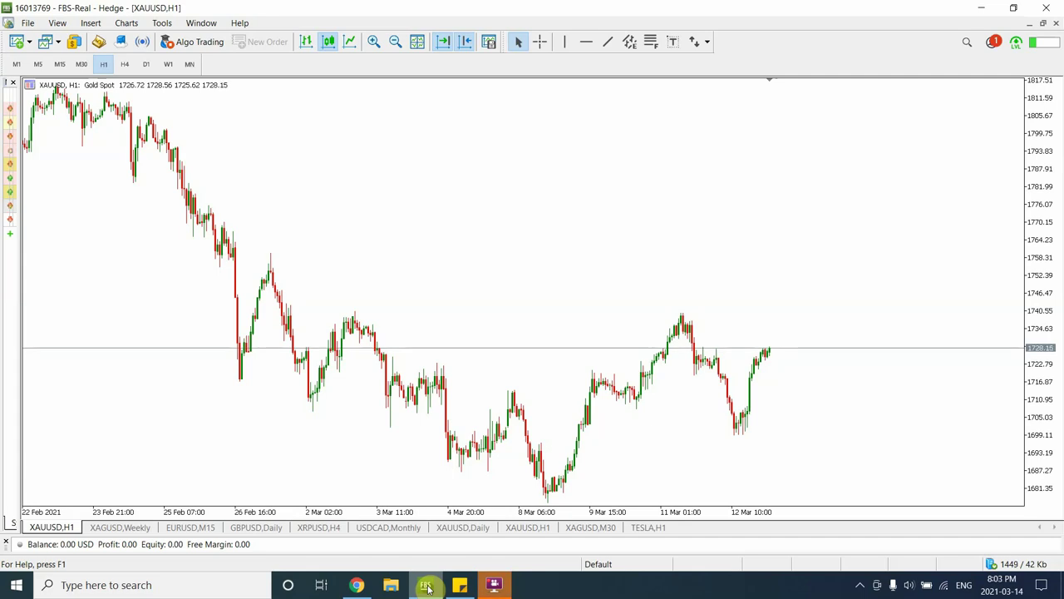
Step: Switch the XAUUSD chart to weekly and zoom out to show the 2008–2020 wave labels
left_click(146, 69)
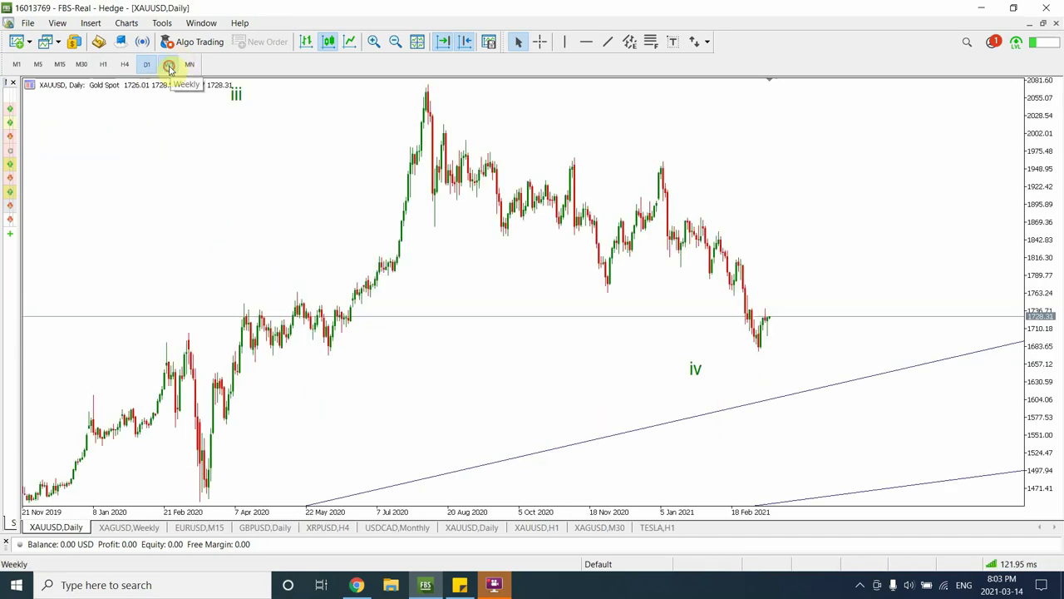
left_click(169, 69)
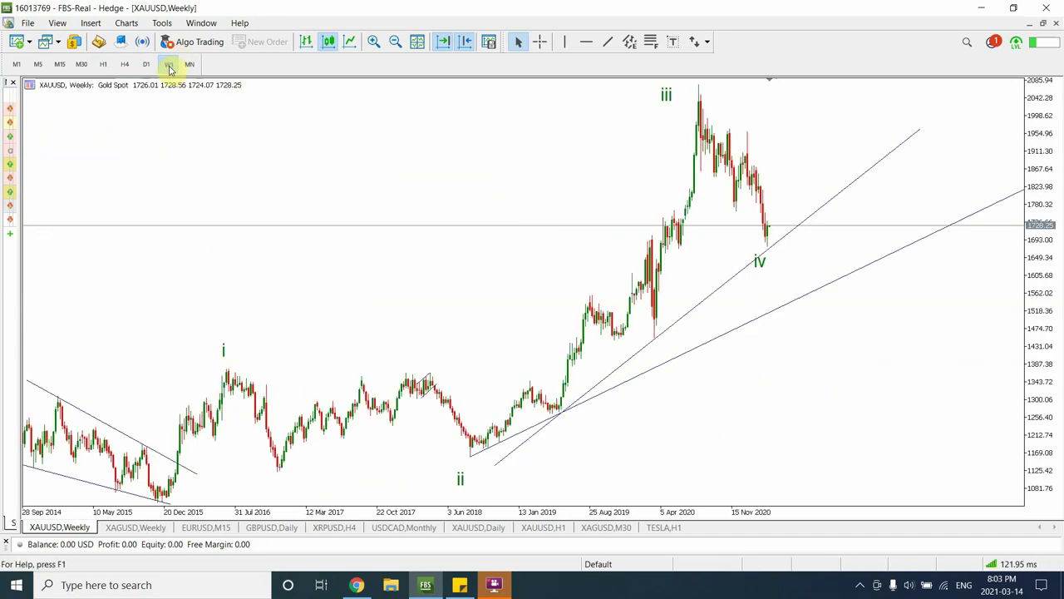
left_click(395, 42)
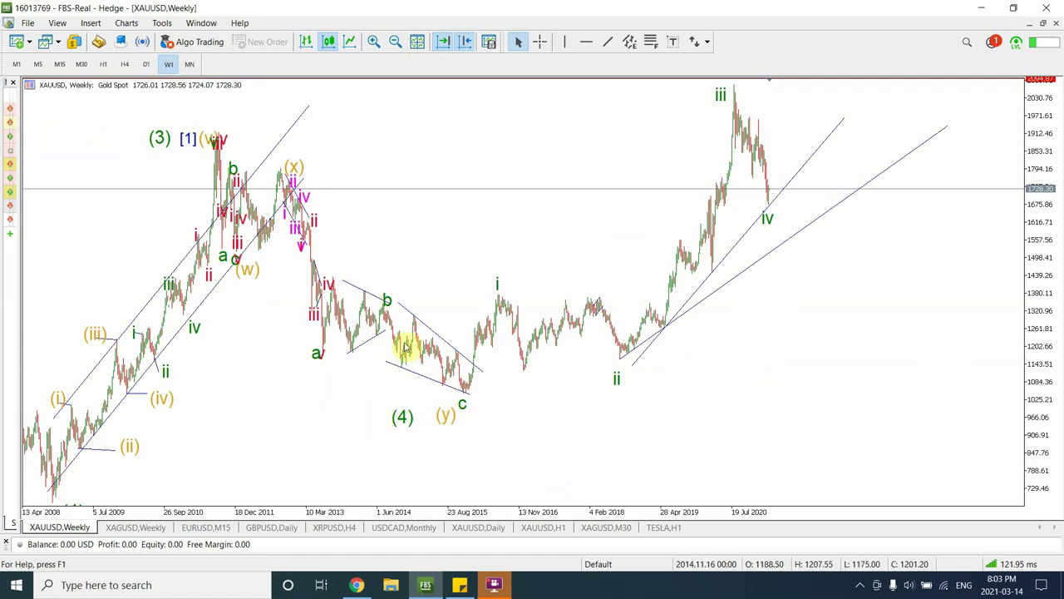
Step: Relabel the 2011 peak wave label from (3) to (1)
right_click(158, 140)
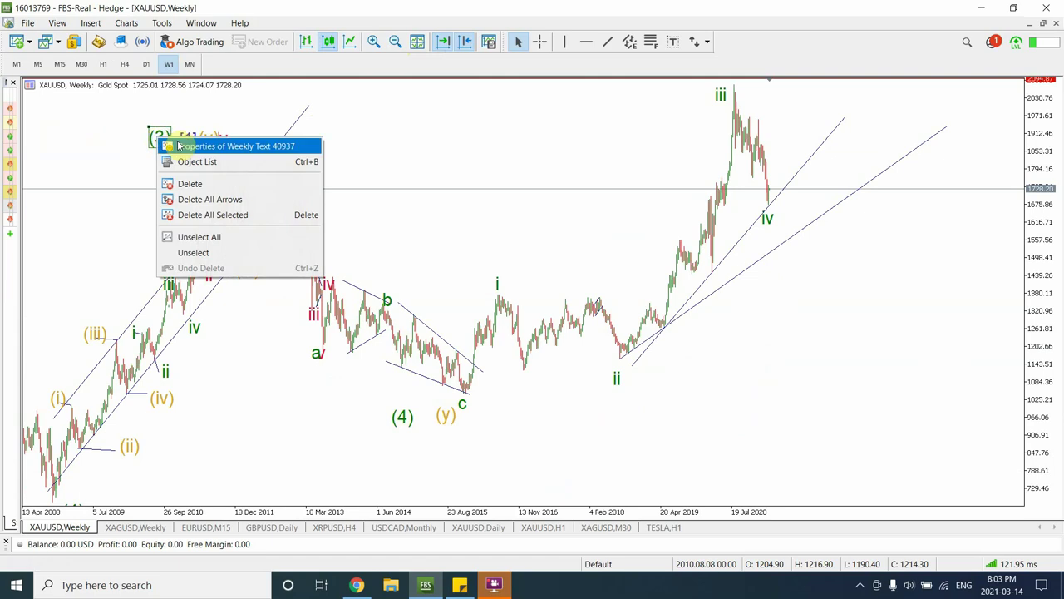
left_click(183, 148)
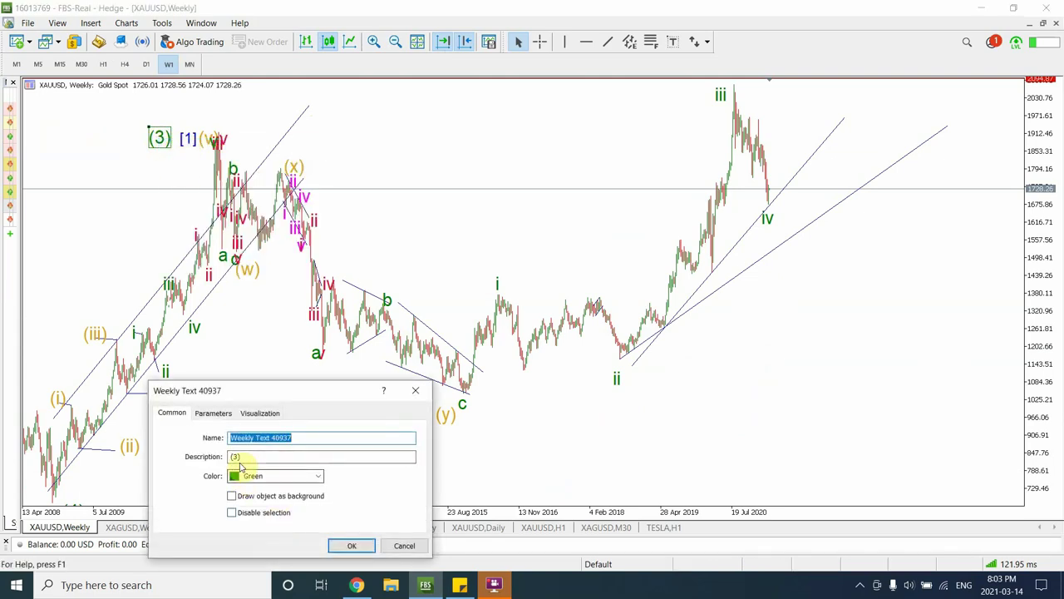
left_click(236, 455)
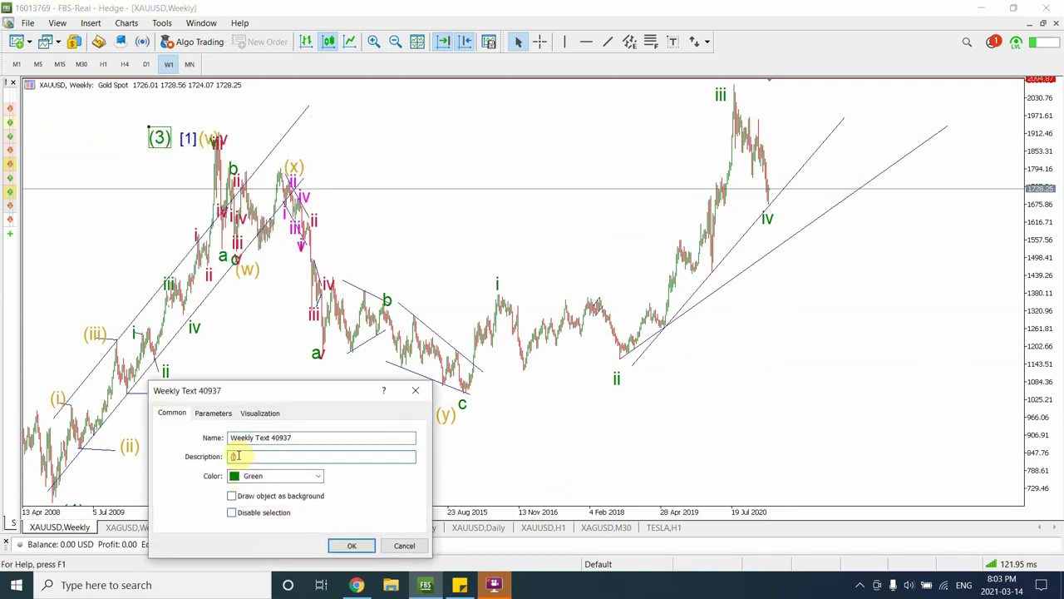
left_click(349, 547)
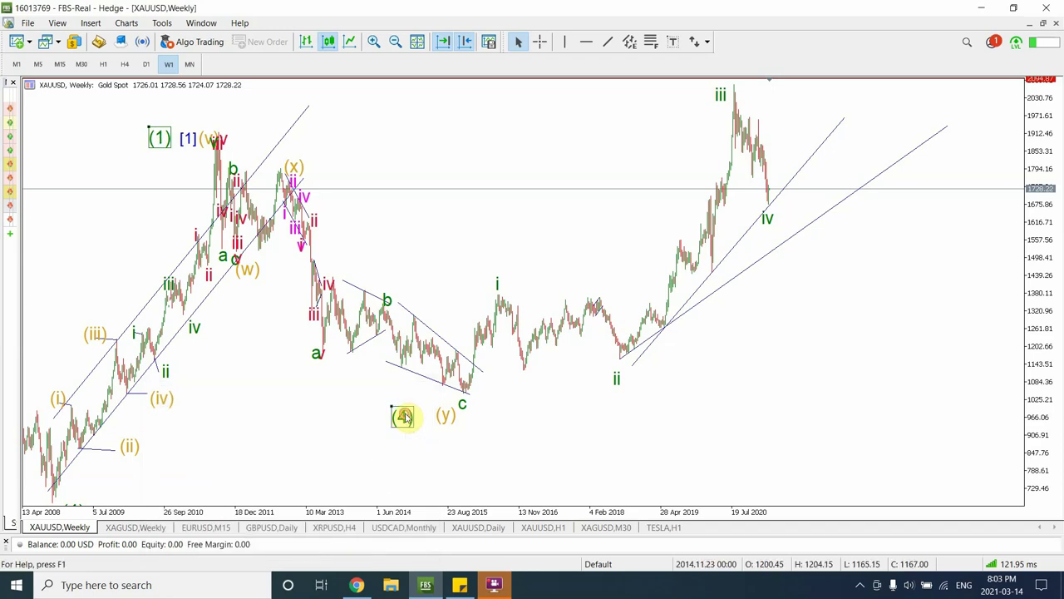
Step: Relabel the 2015 low wave label from (4) to (2)
right_click(403, 415)
left_click(441, 421)
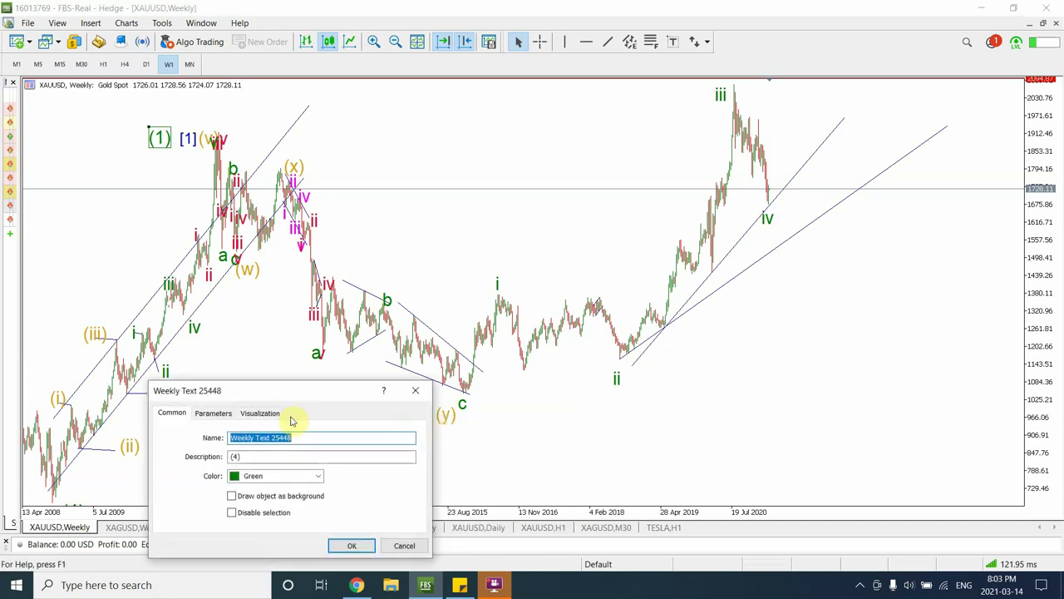
left_click(237, 456)
key("BackSpace")
type("2")
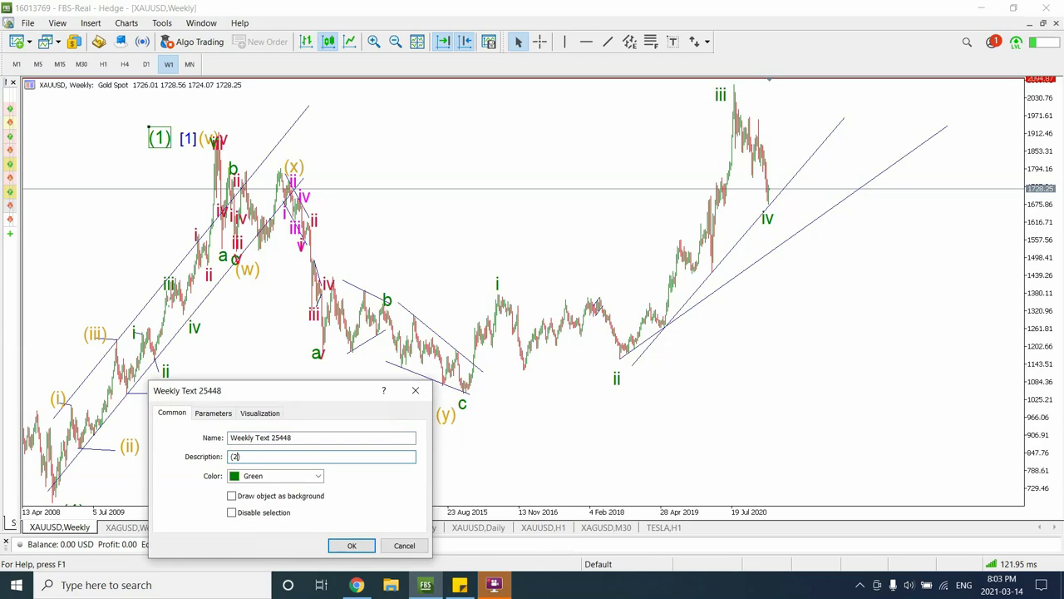
left_click(349, 546)
left_click(161, 108)
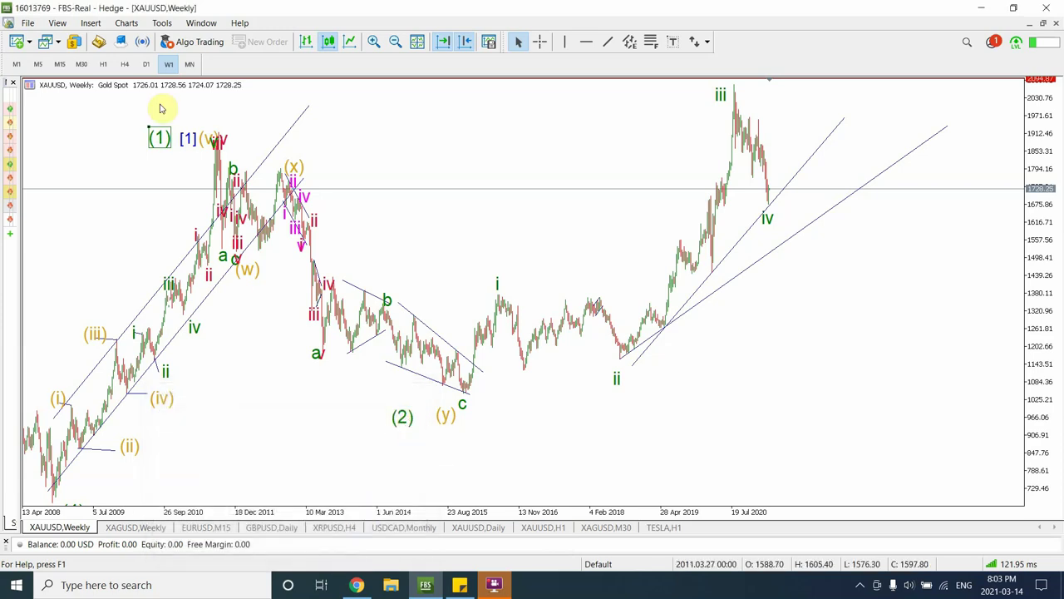
left_click(160, 138)
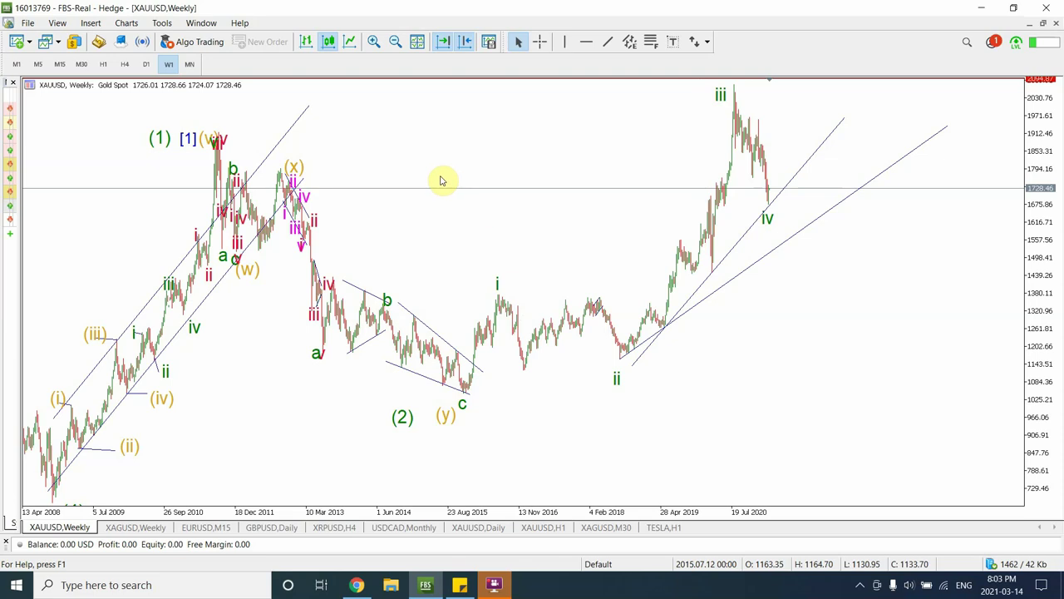
left_click(374, 43)
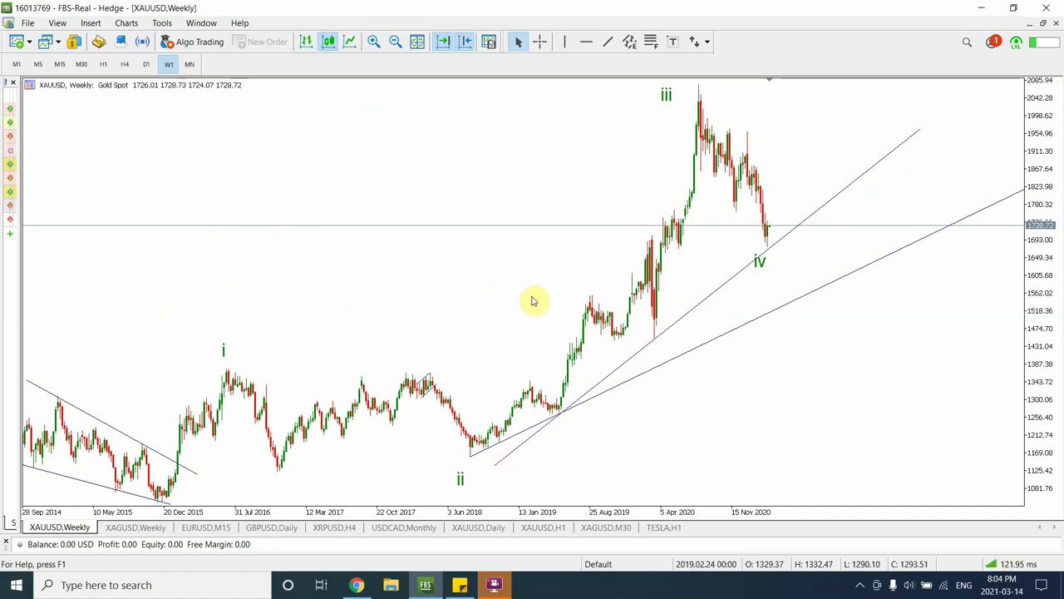
left_click(396, 43)
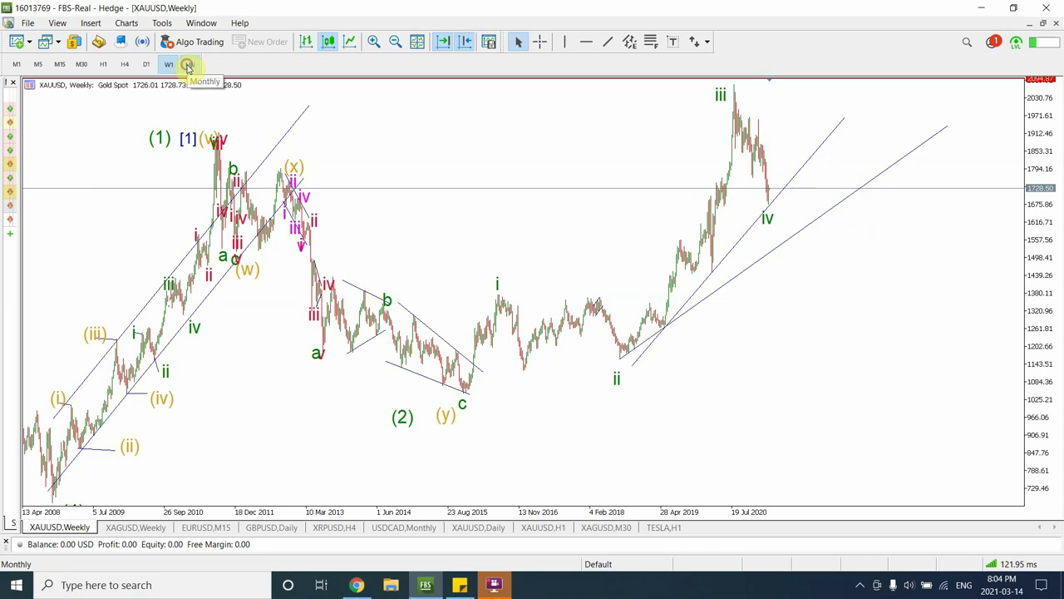
left_click(188, 65)
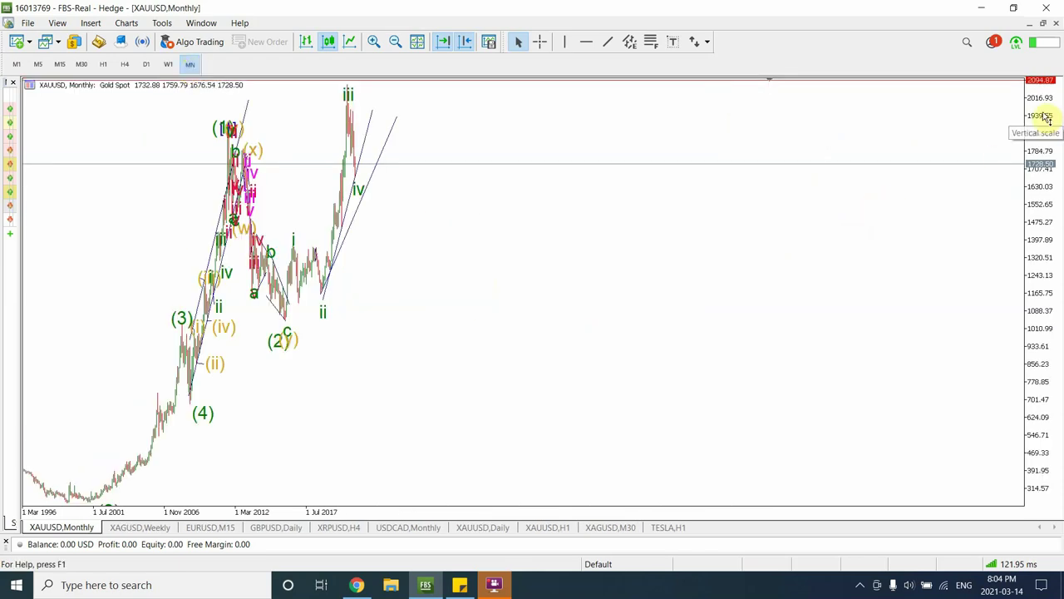
left_click_drag(1046, 117, 1041, 160)
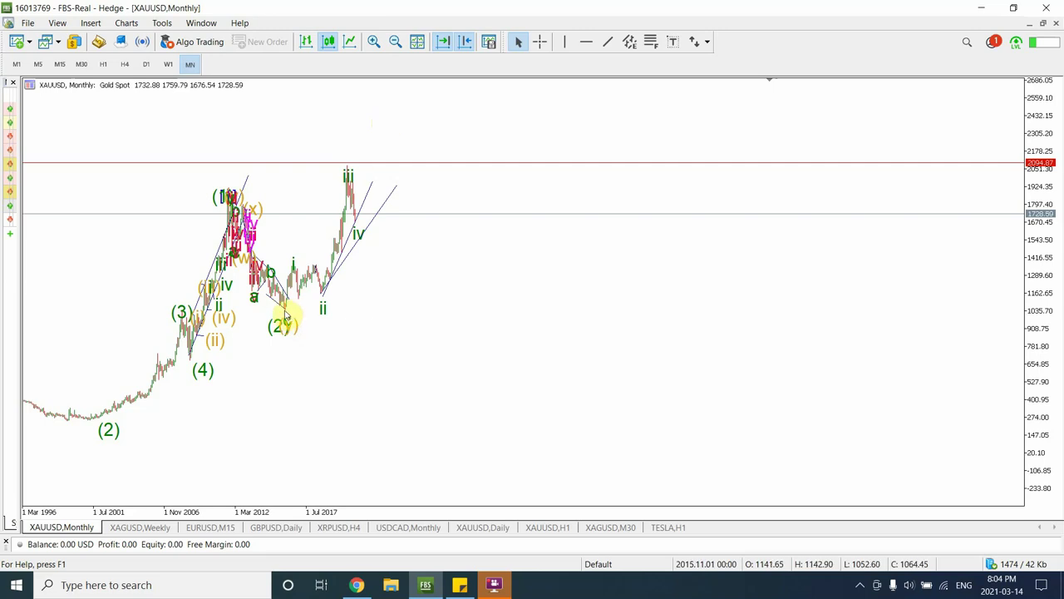
left_click(169, 64)
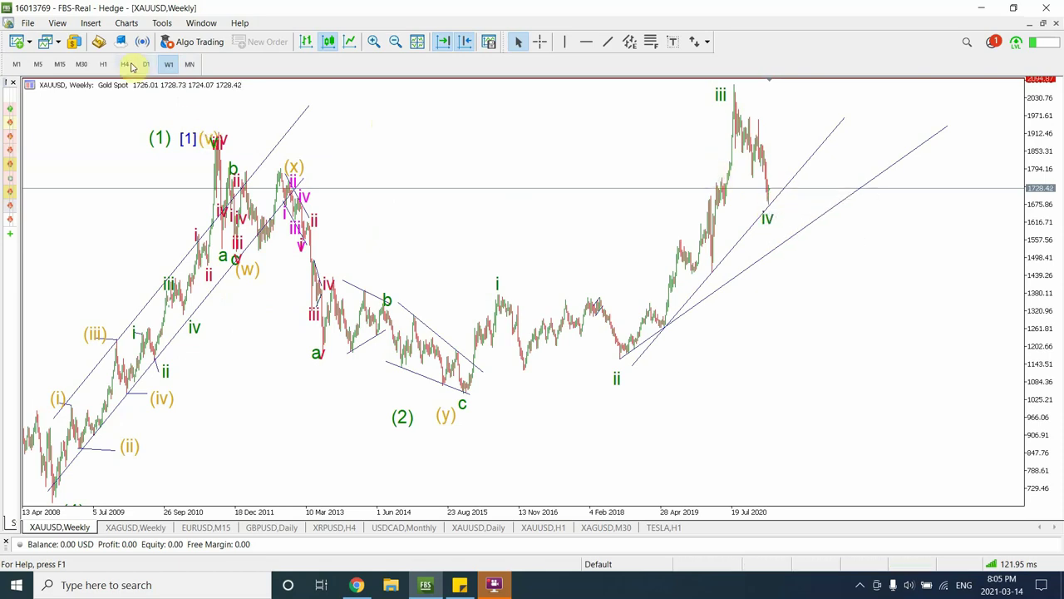
Step: Return the gold chart to hourly and bring up the XAGUSD weekly chart
left_click(145, 65)
left_click(103, 64)
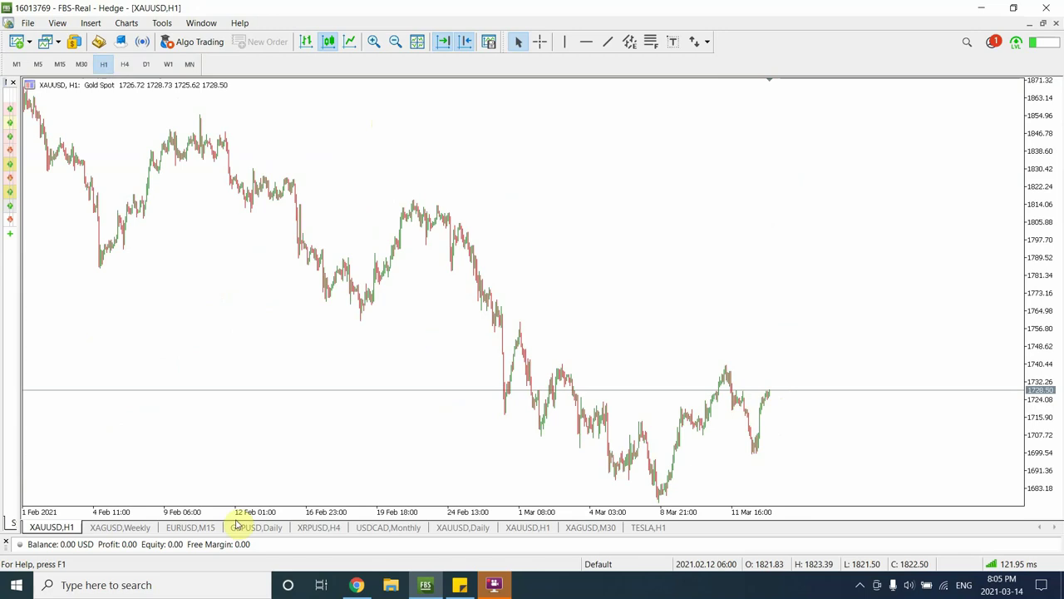
left_click(117, 529)
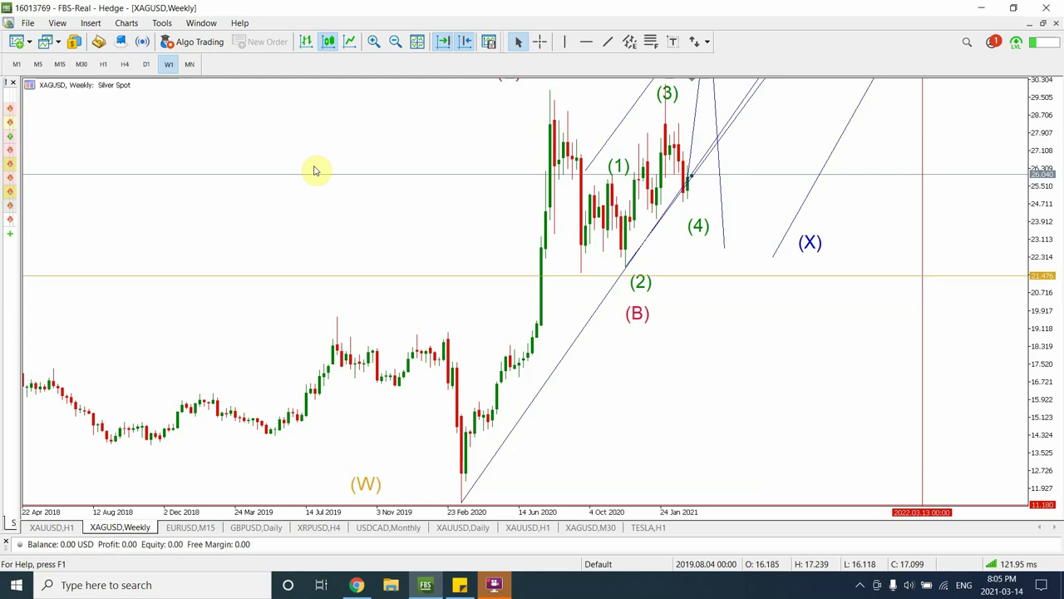
Step: Zoom out to 2002, delete the falling projection line to (y), then zoom back in
left_click(394, 43)
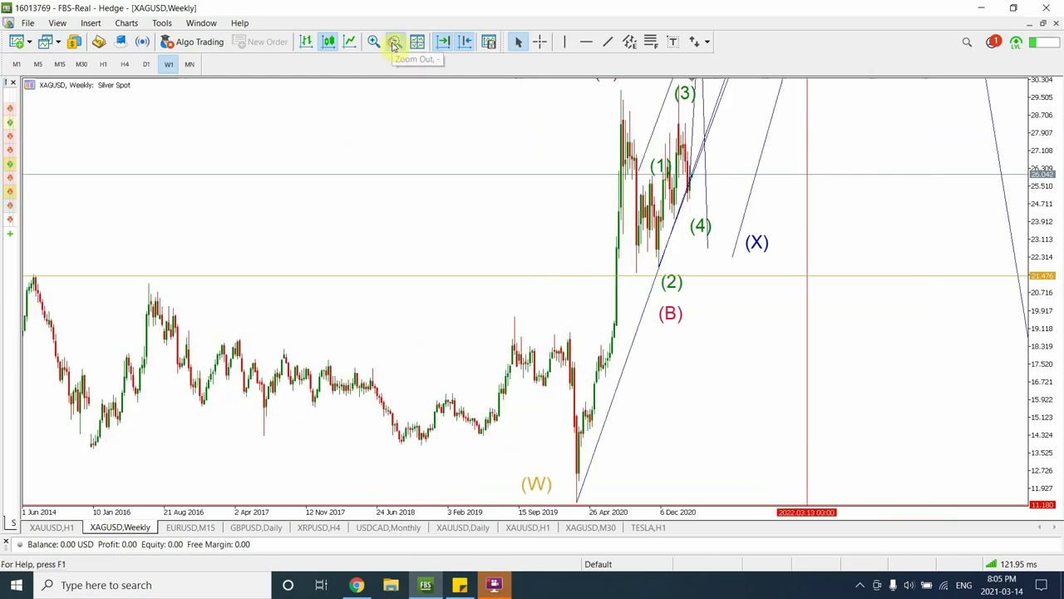
left_click(395, 43)
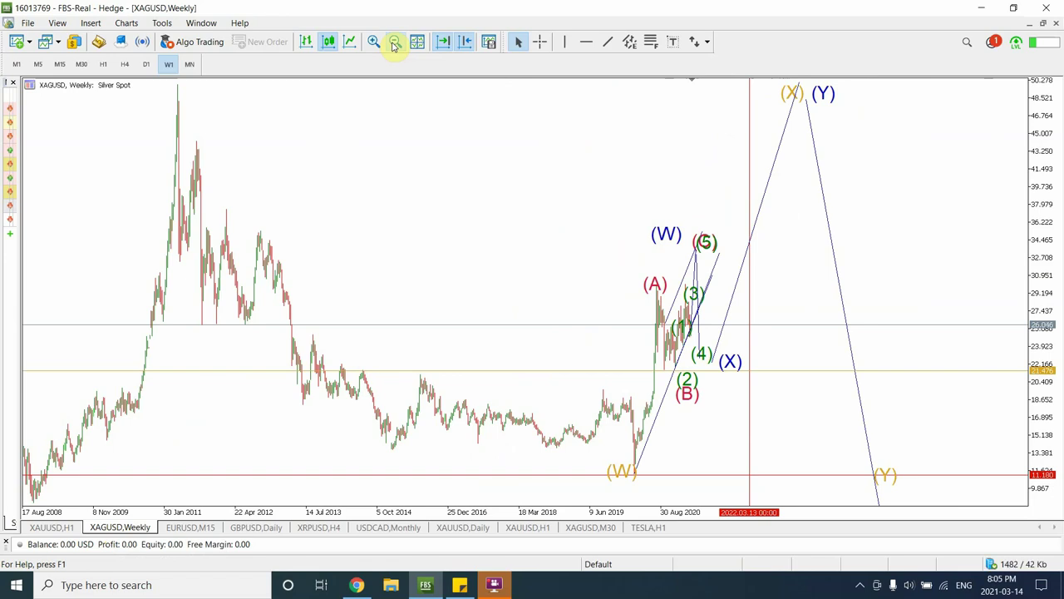
left_click(395, 43)
left_click(394, 43)
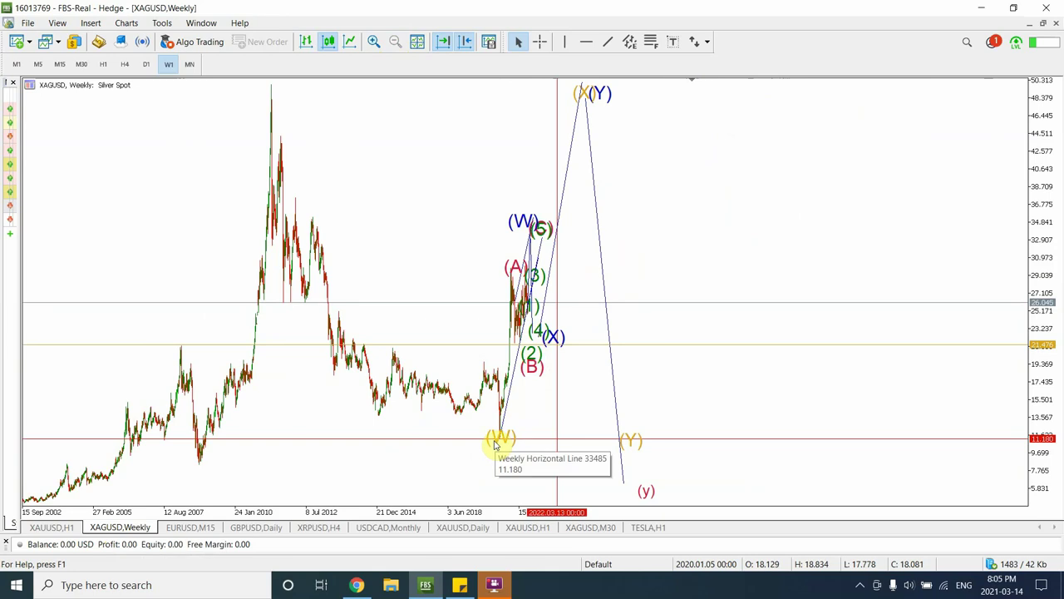
left_click(597, 233)
key("Delete")
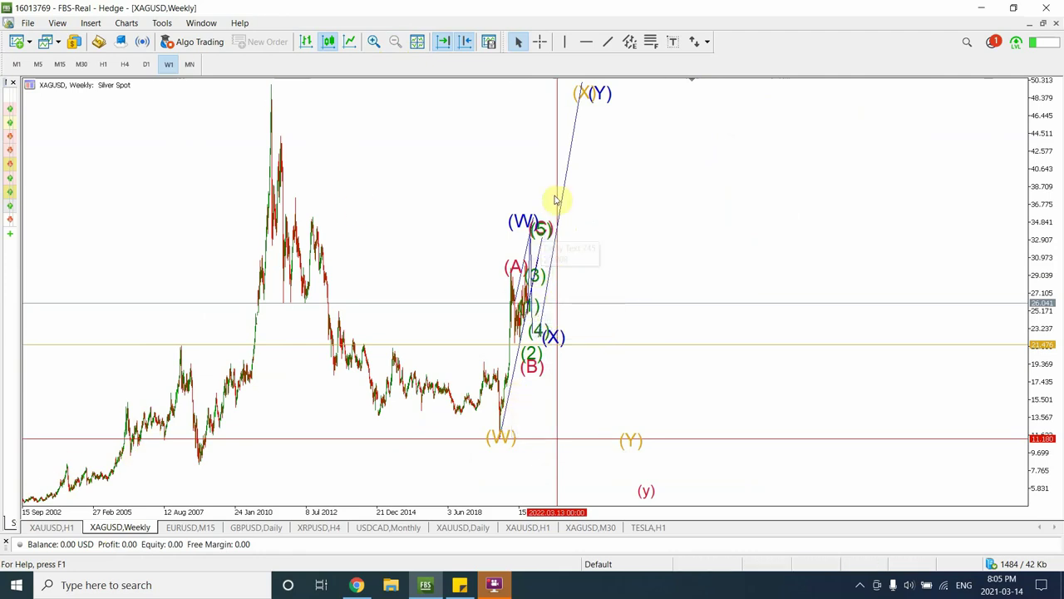
left_click(374, 41)
left_click(374, 42)
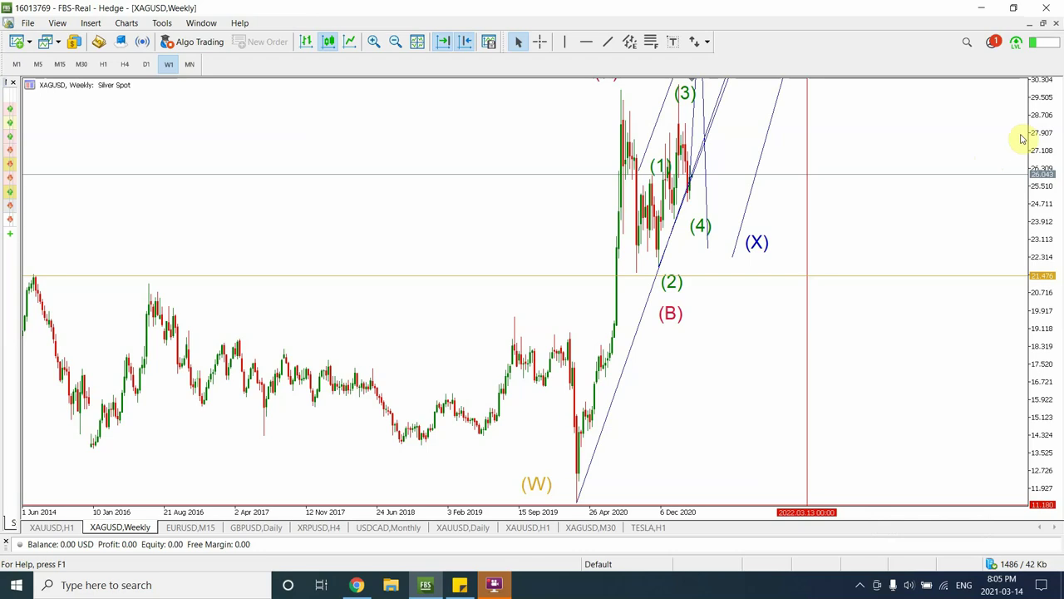
Step: Compress the silver price scale, then switch the chart to the D1 timeframe
left_click_drag(1039, 137, 1047, 178)
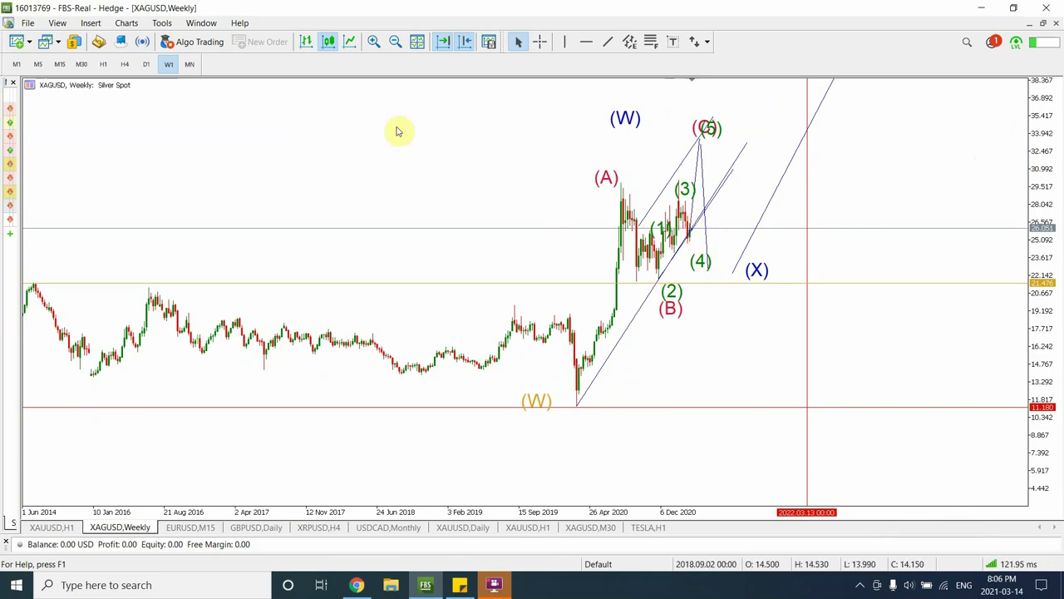
left_click(395, 43)
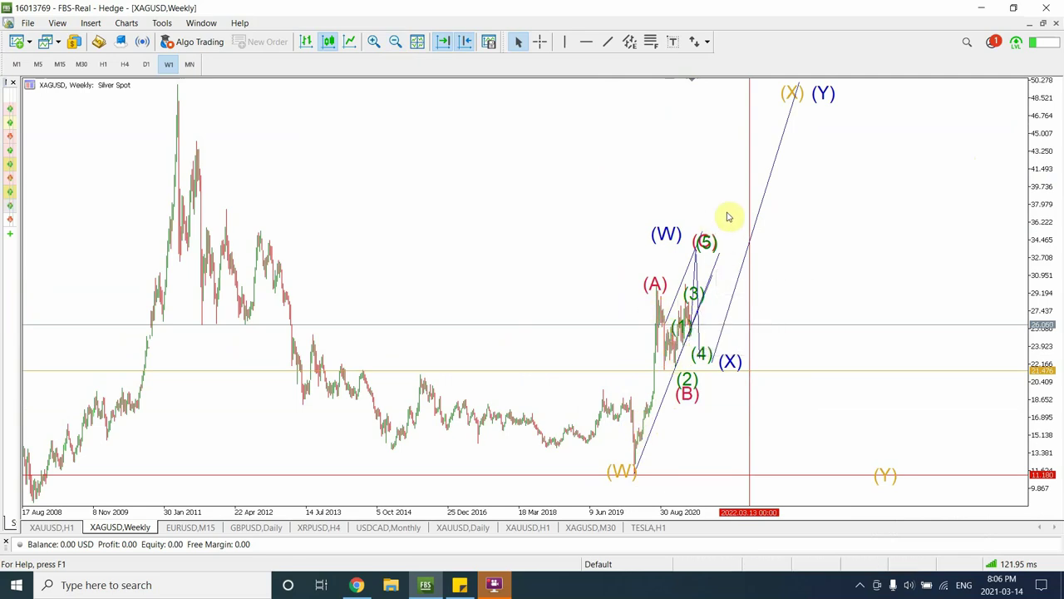
left_click(373, 42)
left_click(146, 64)
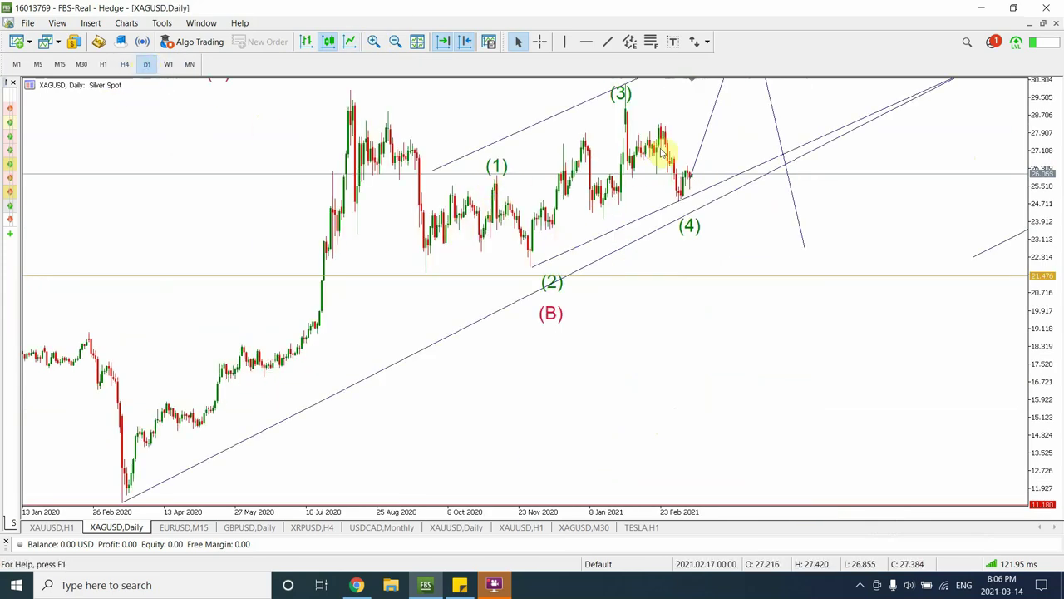
Step: Delete the green (1), (2) and (3) sub-wave labels, select (4), and zoom out
left_click(620, 95)
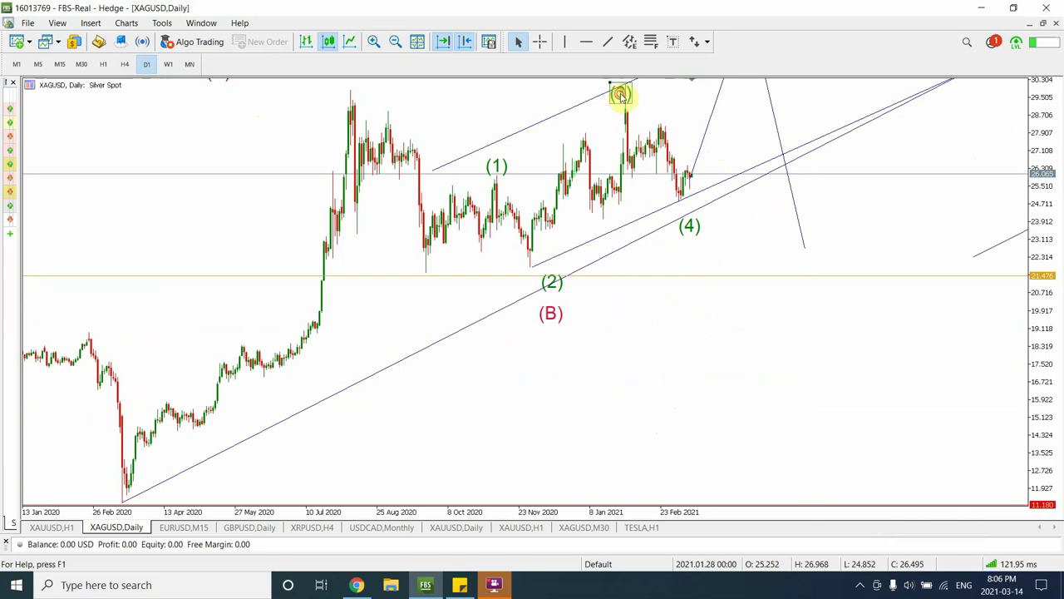
left_click(496, 166)
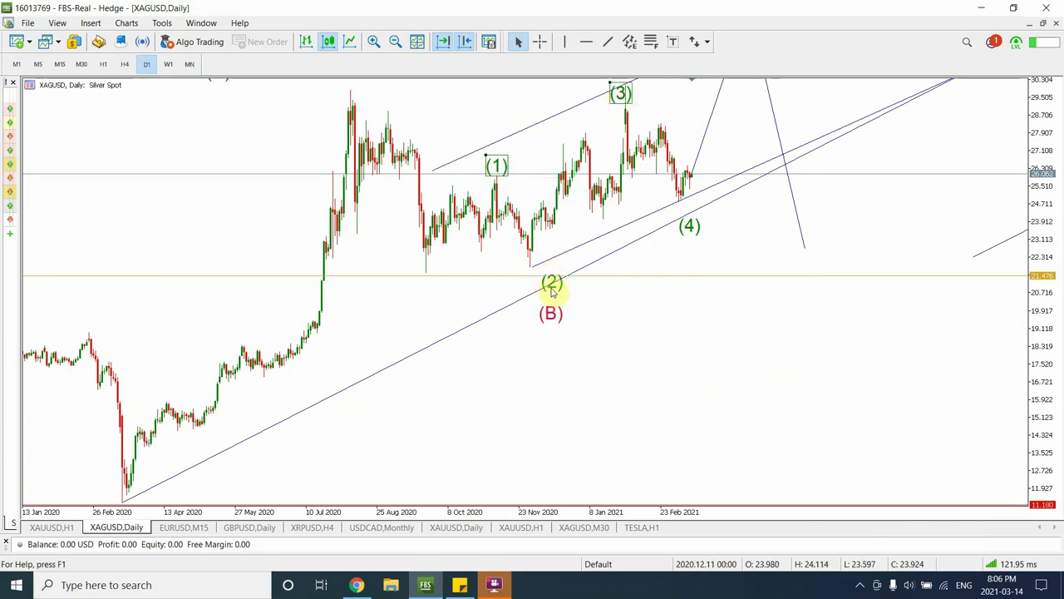
left_click(546, 284)
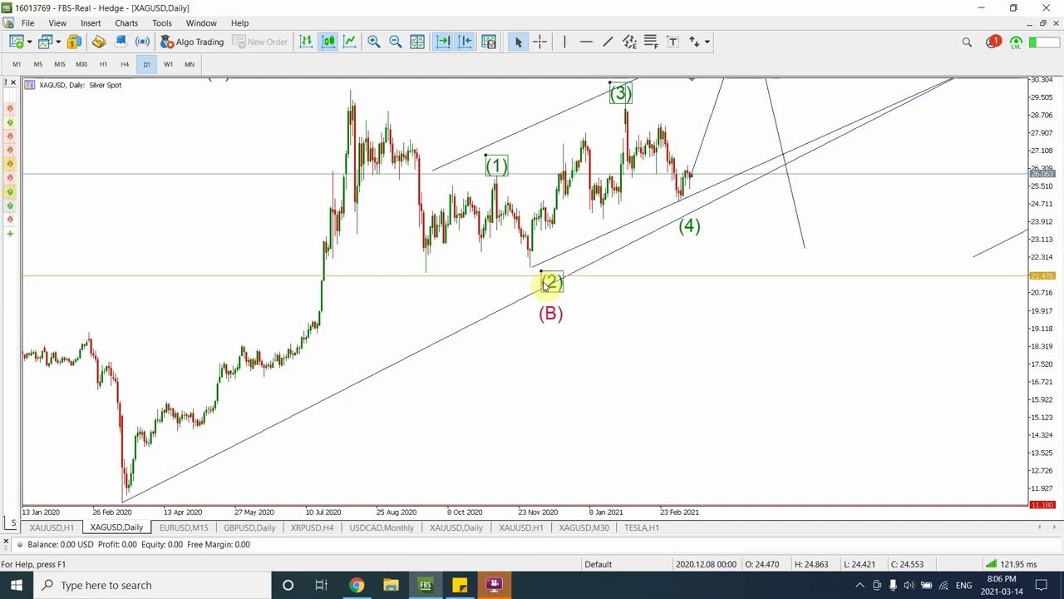
key("Delete")
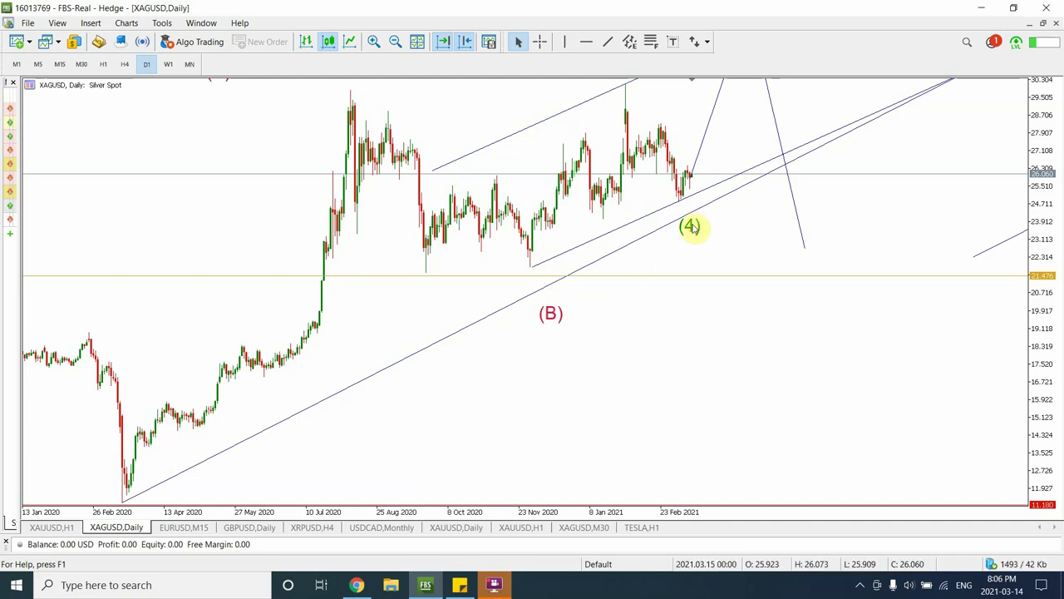
left_click(691, 228)
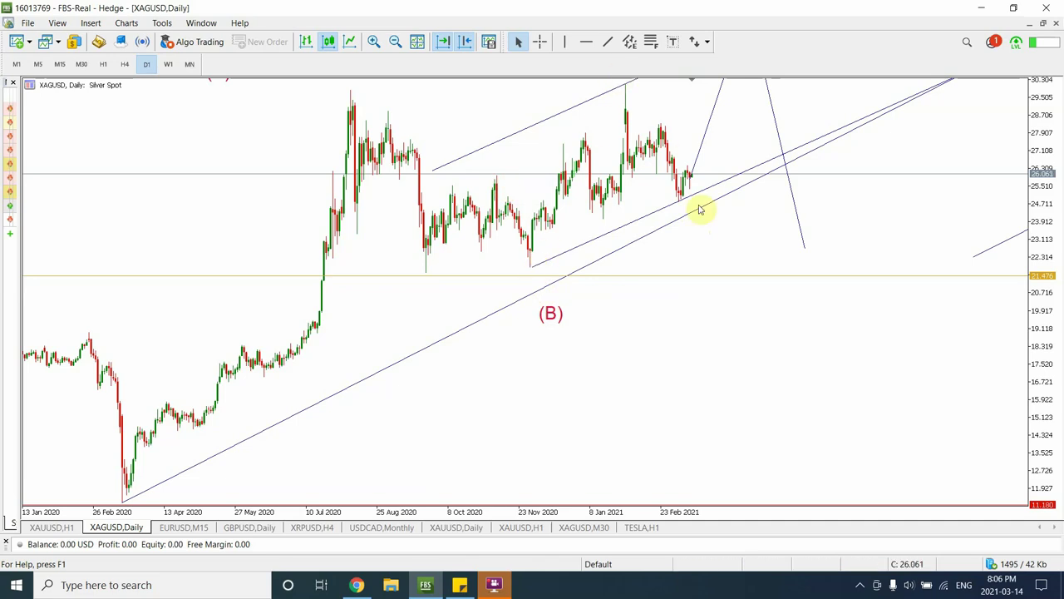
left_click(395, 41)
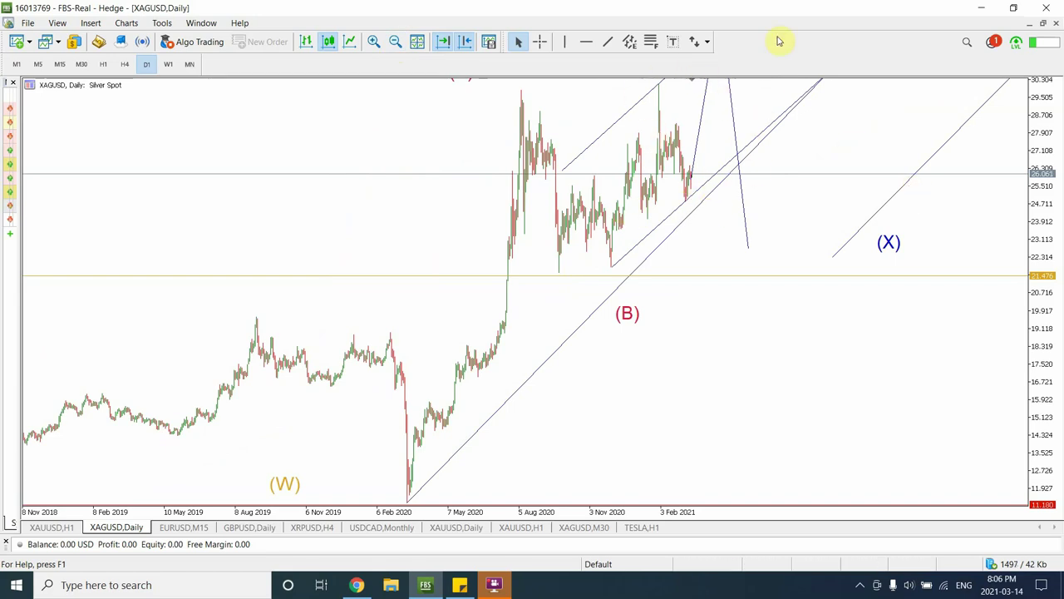
Step: Switch the XAGUSD chart back to the W1 weekly timeframe
left_click(170, 67)
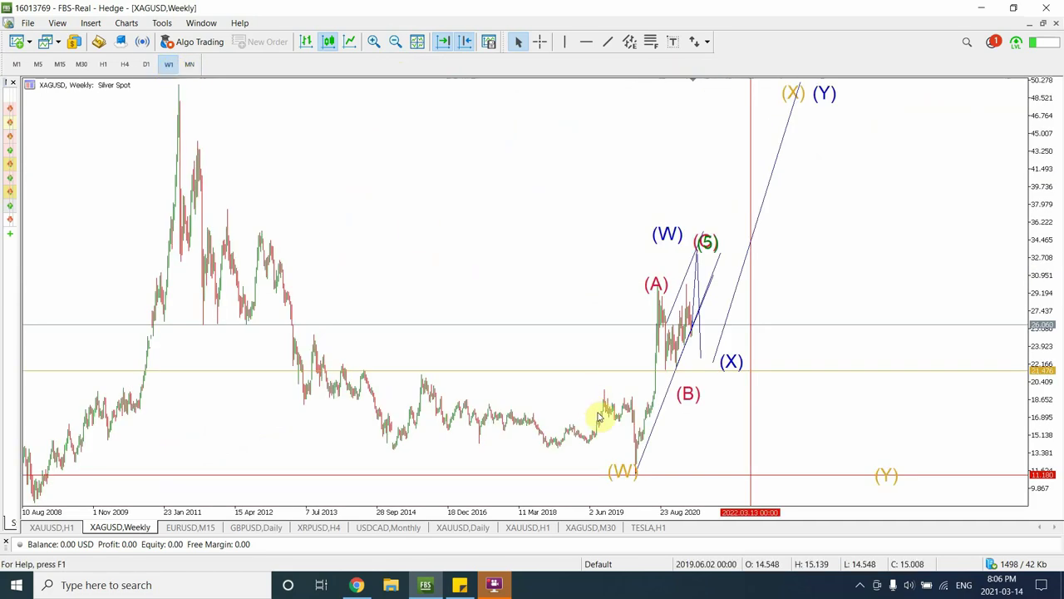